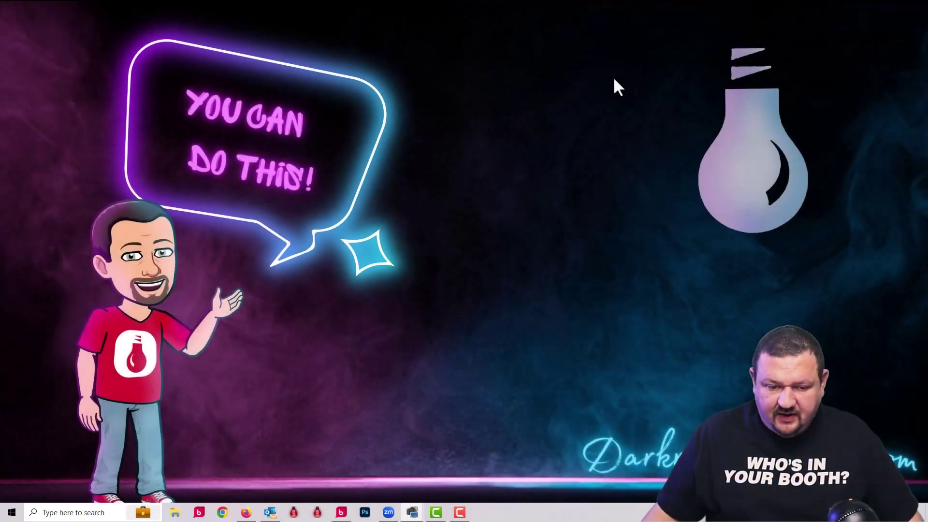
- Show the Sessions list in Darkroom Booth 2024 and select the Tuesday 09:02 AM video session
left_click(340, 512)
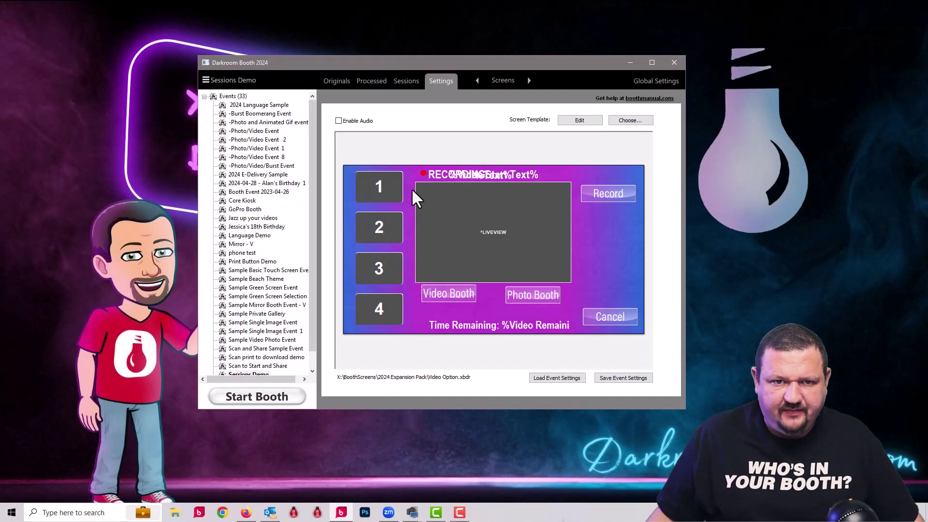
left_click(406, 82)
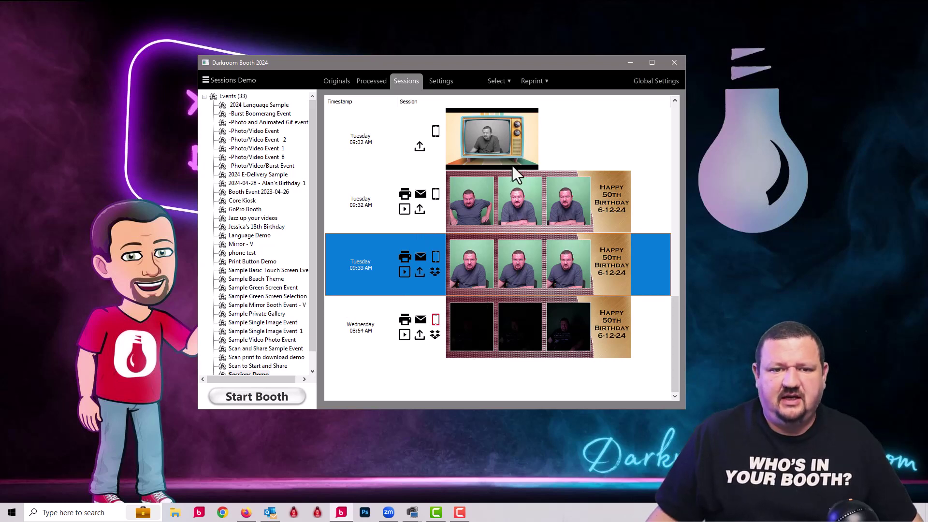
left_click(482, 126)
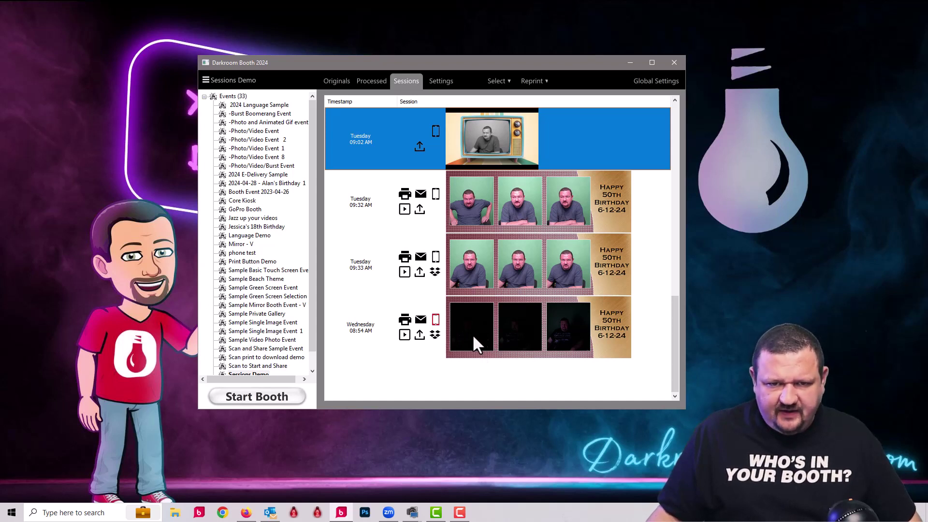
- Redo only the phone output of the Wednesday 08:54 AM session, excluding Event Gallery and including errored items
left_click(466, 329)
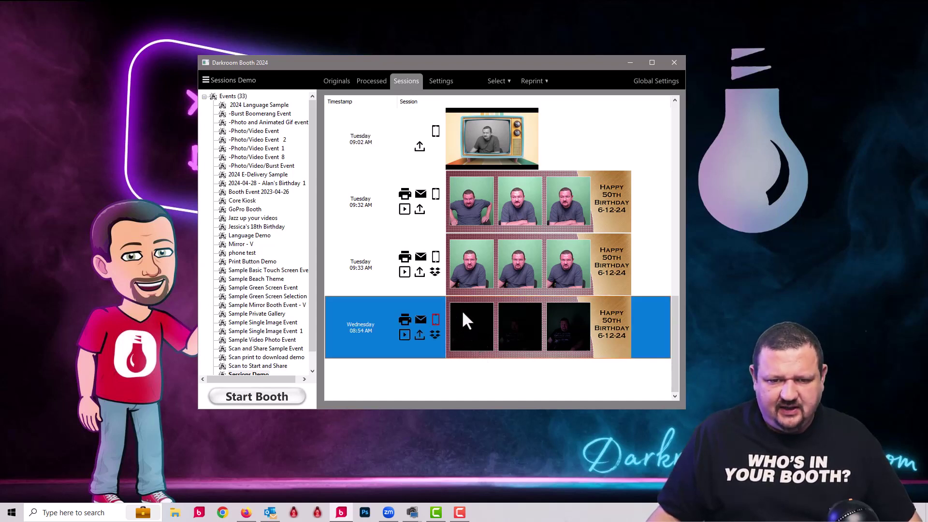
right_click(464, 319)
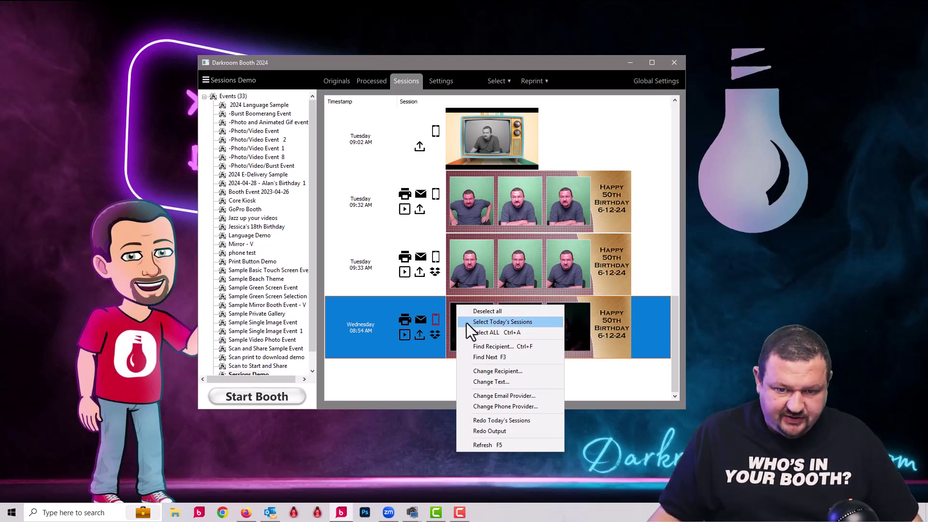
left_click(492, 432)
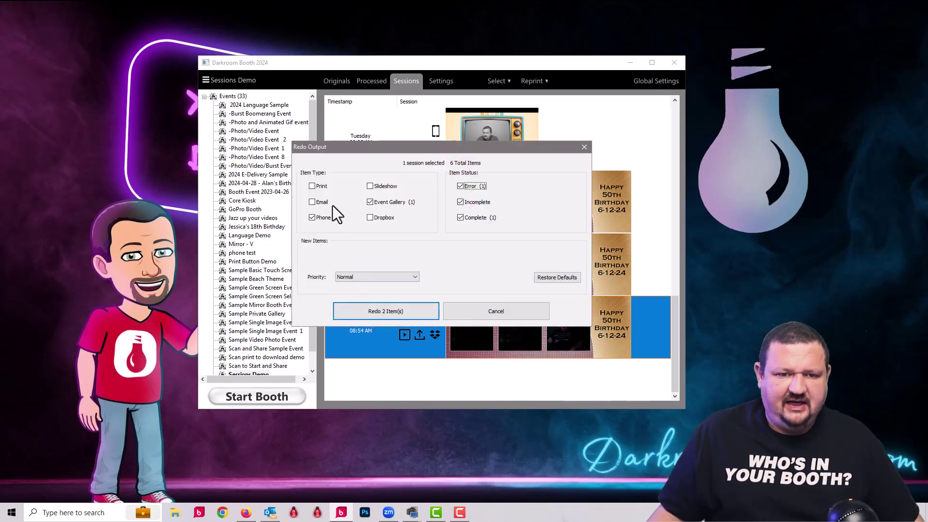
left_click(371, 202)
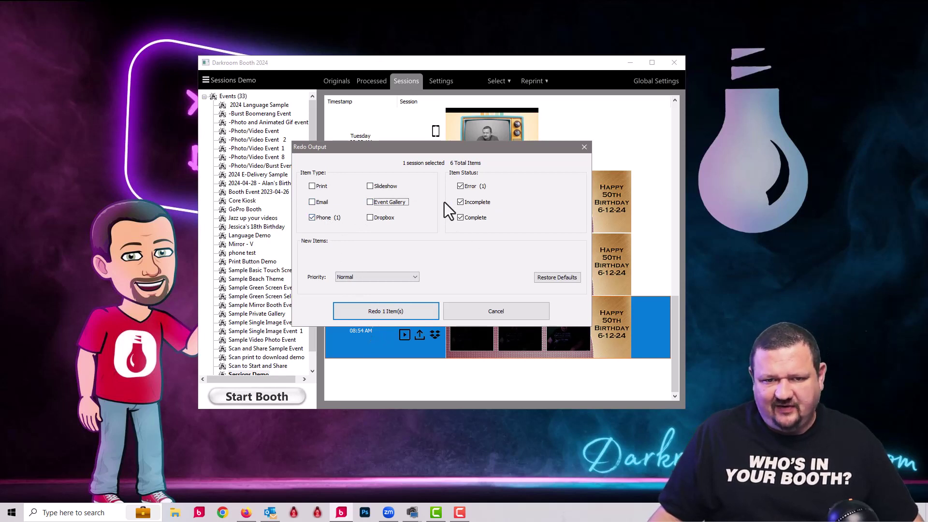
left_click(460, 186)
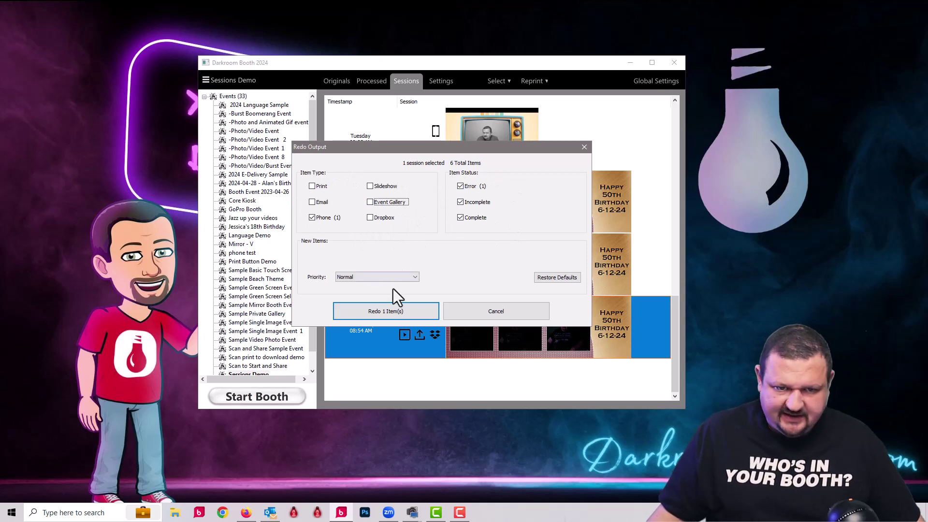
left_click(384, 311)
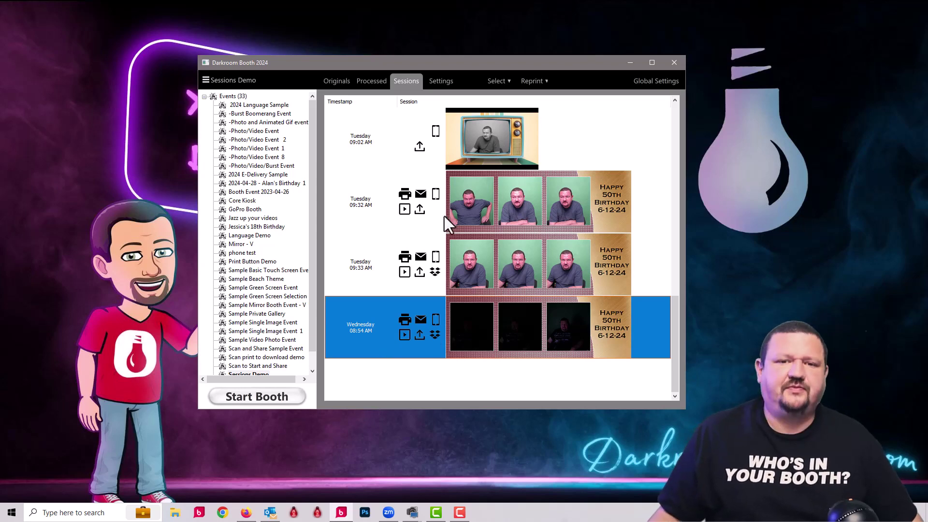
- Redo only the Event Gallery upload of the Tuesday 08:56 AM session, excluding Phone items
scroll(445, 216, "up", 5)
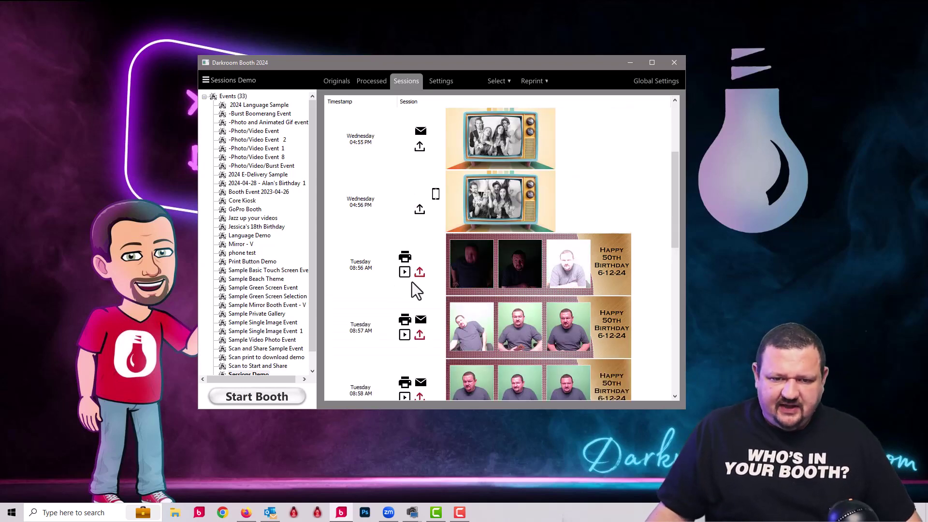
left_click(458, 278)
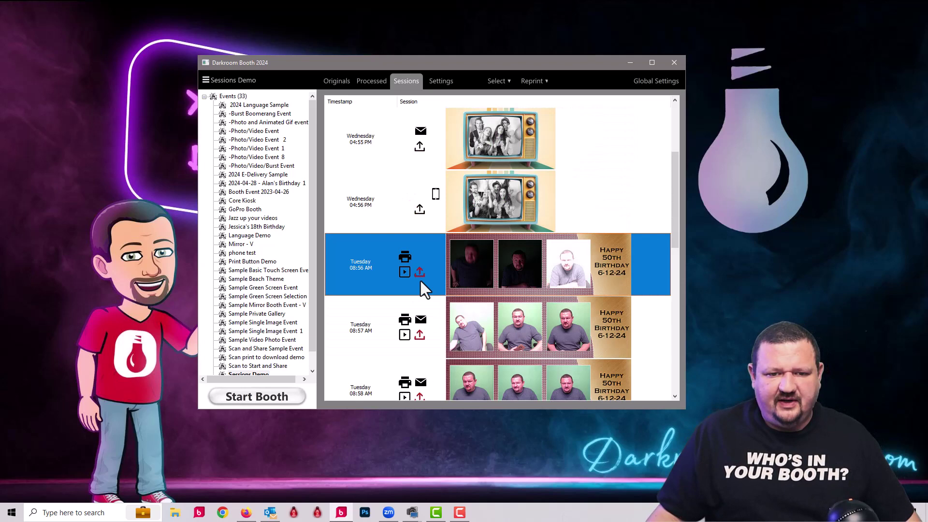
right_click(465, 260)
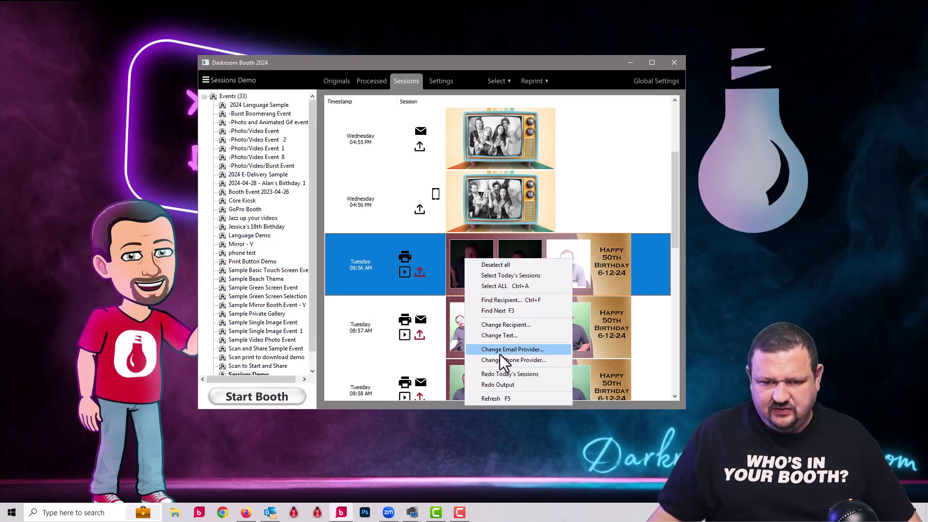
left_click(502, 385)
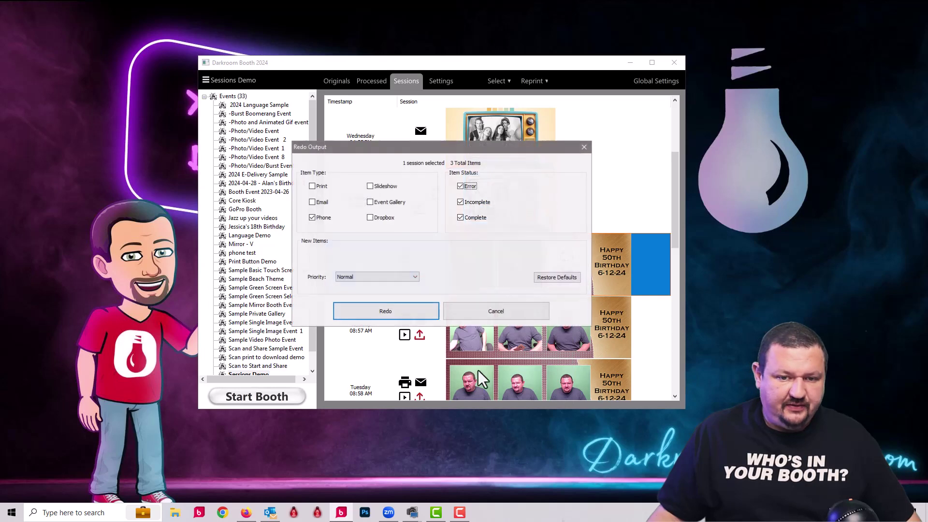
left_click(324, 218)
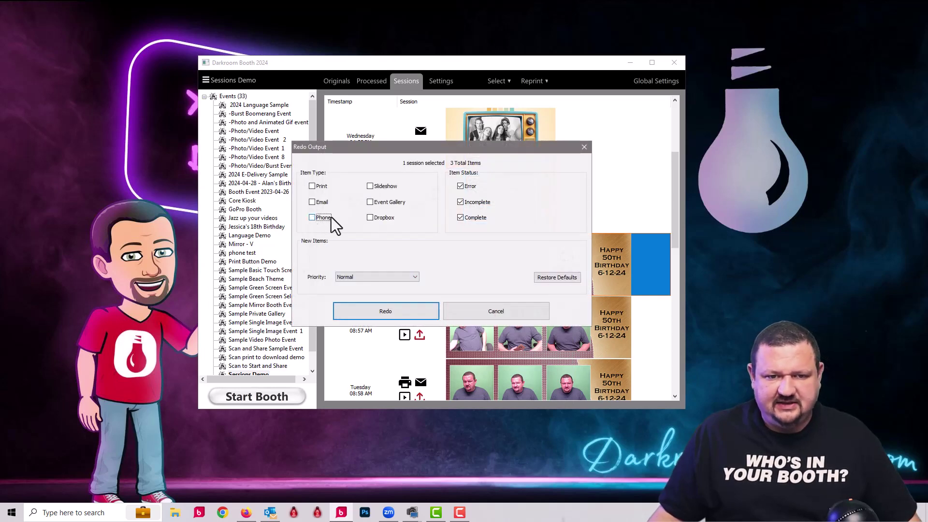
left_click(370, 203)
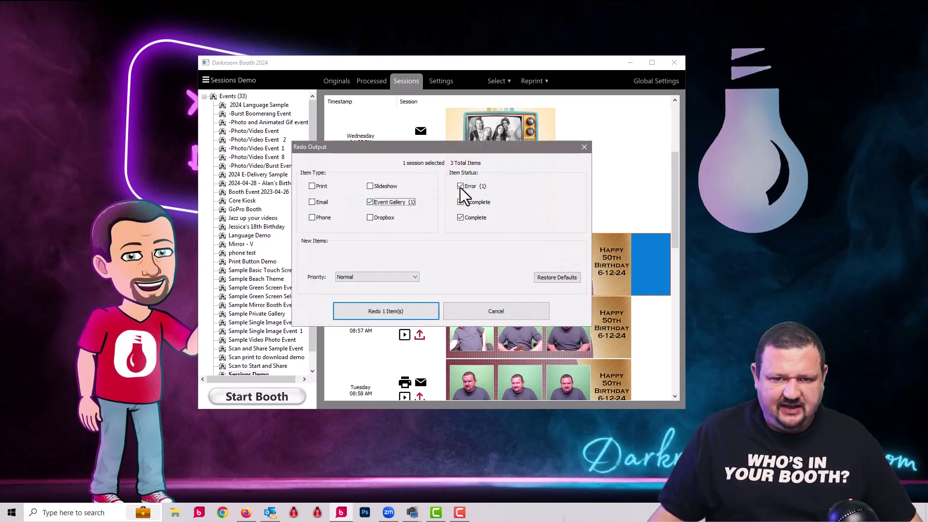
left_click(384, 312)
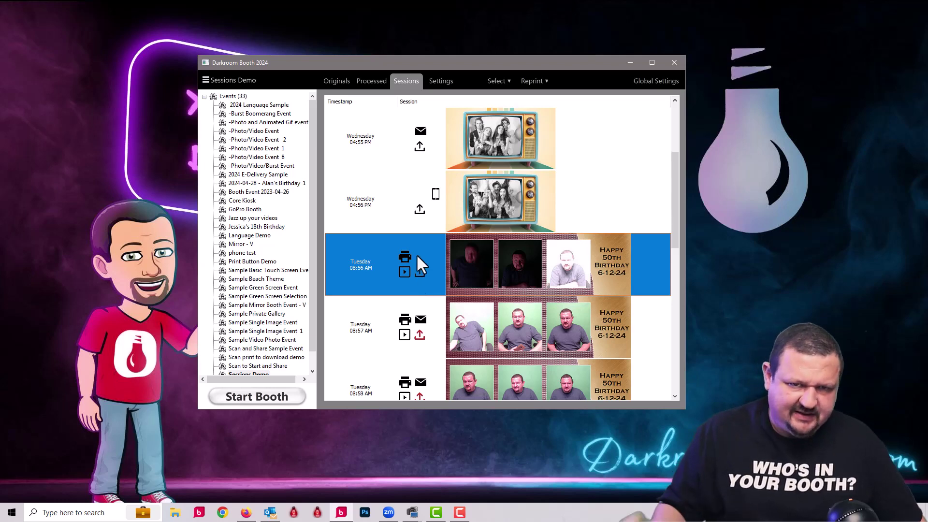
- Search the sessions by recipient using the customer's email address in Find Recipient
scroll(419, 254, "up", 2)
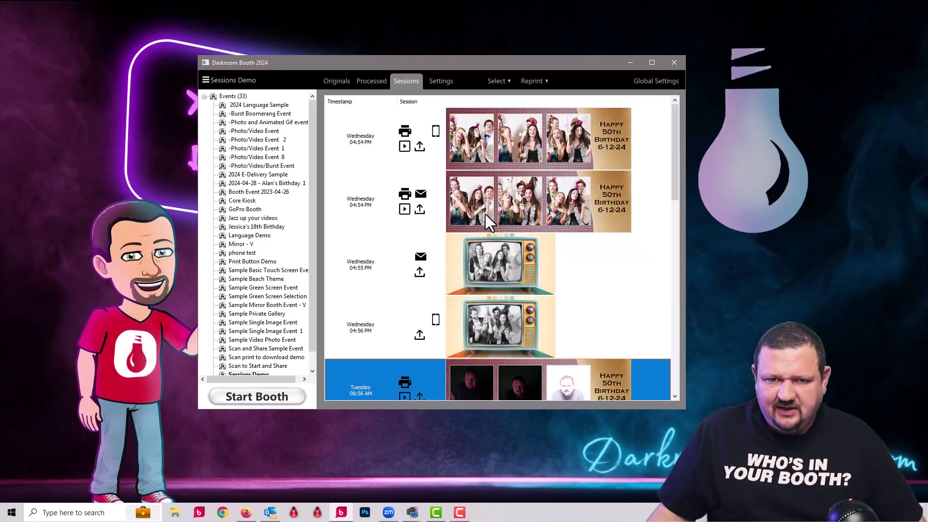
left_click(481, 130)
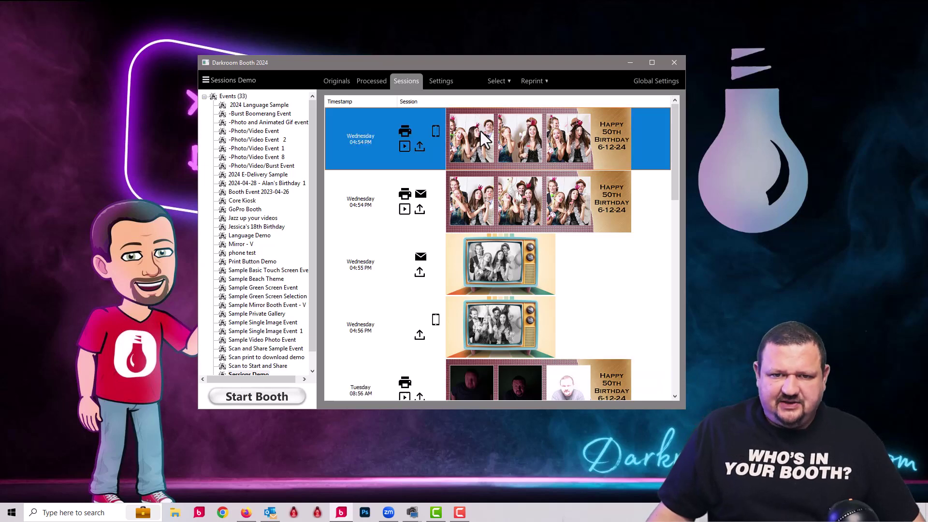
right_click(478, 131)
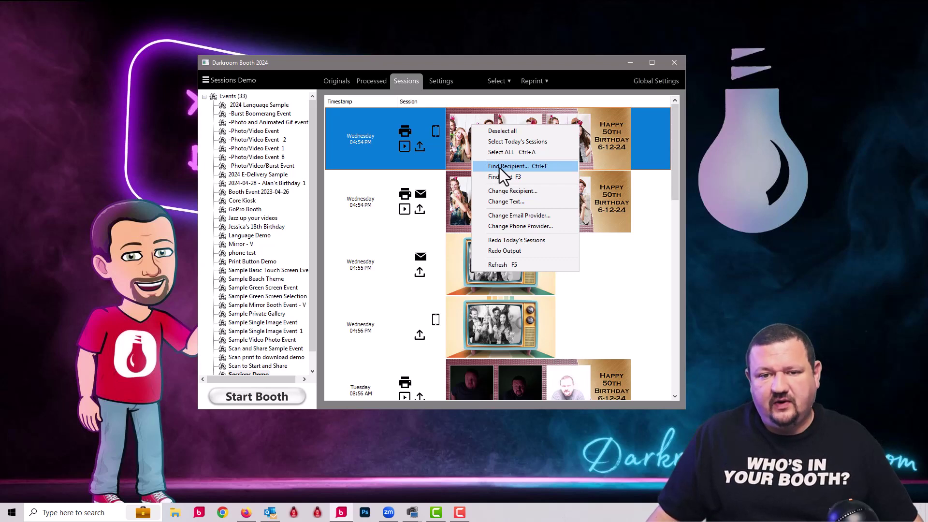
left_click(500, 167)
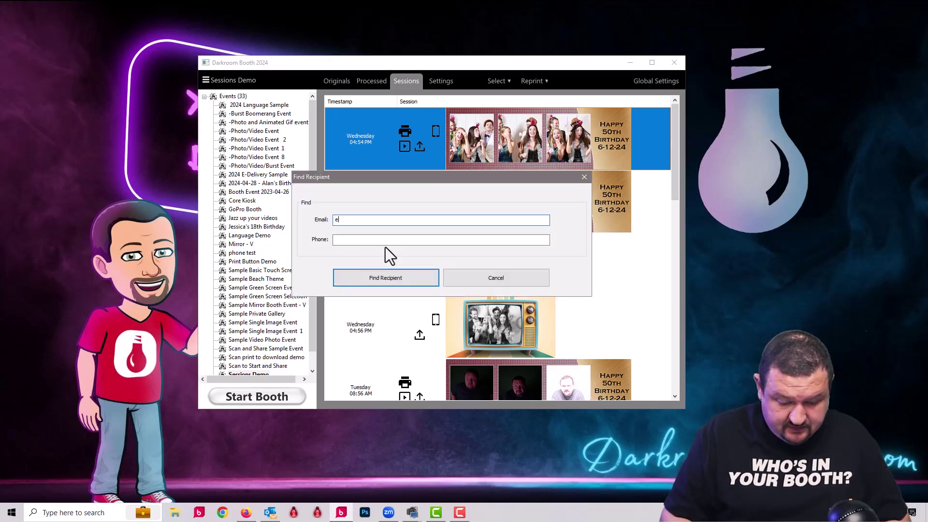
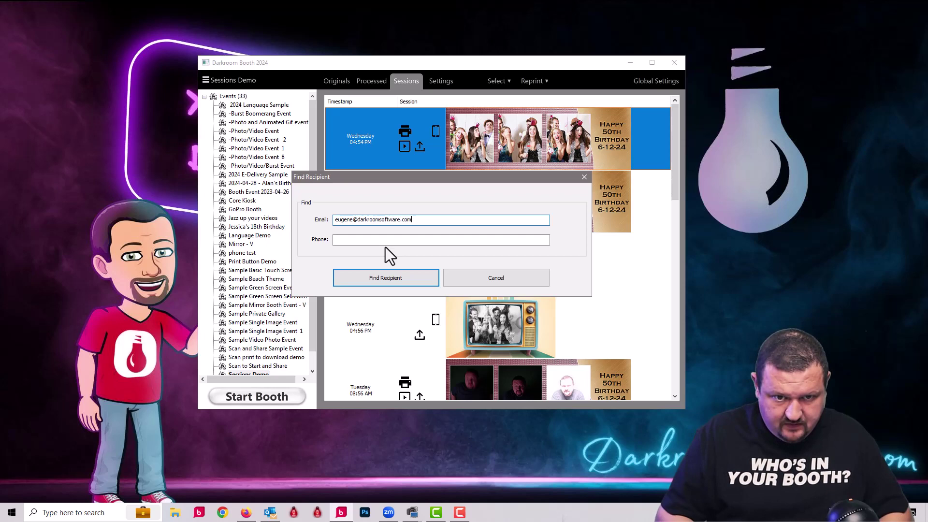
key("ctrl+a")
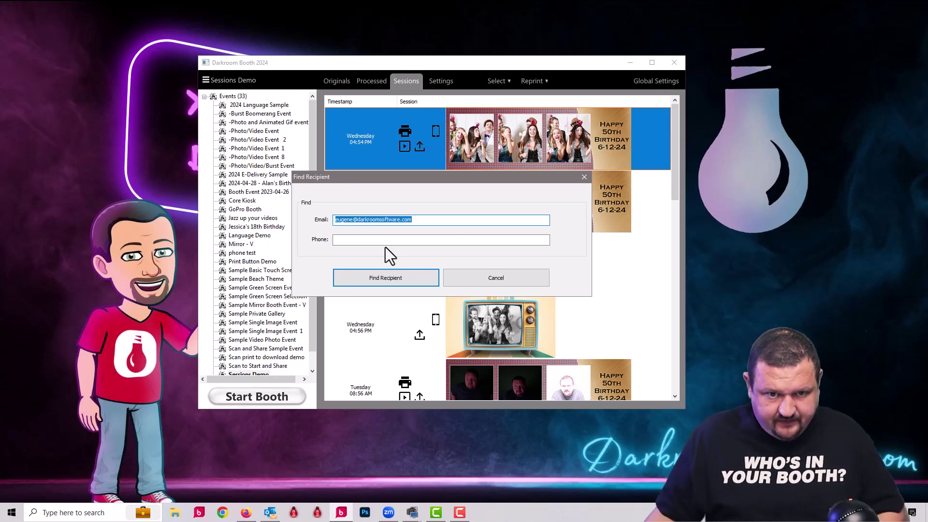
left_click(411, 282)
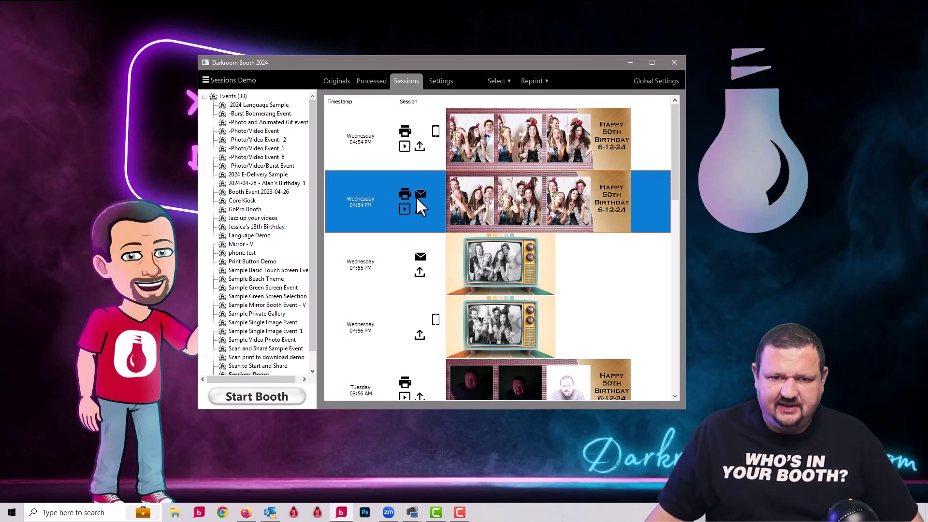
- Step through the matching sessions with Find Next and select the second Wednesday 04:54 PM session
right_click(451, 196)
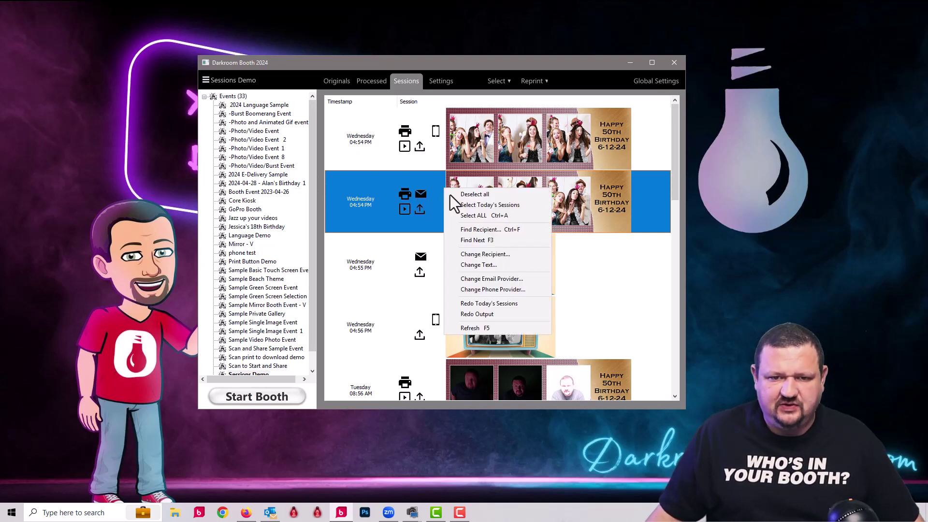
left_click(482, 239)
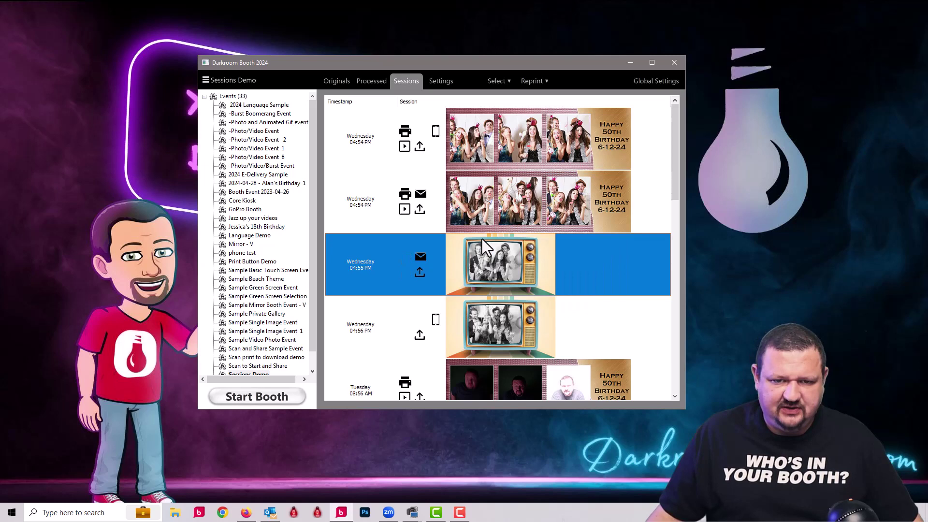
right_click(459, 260)
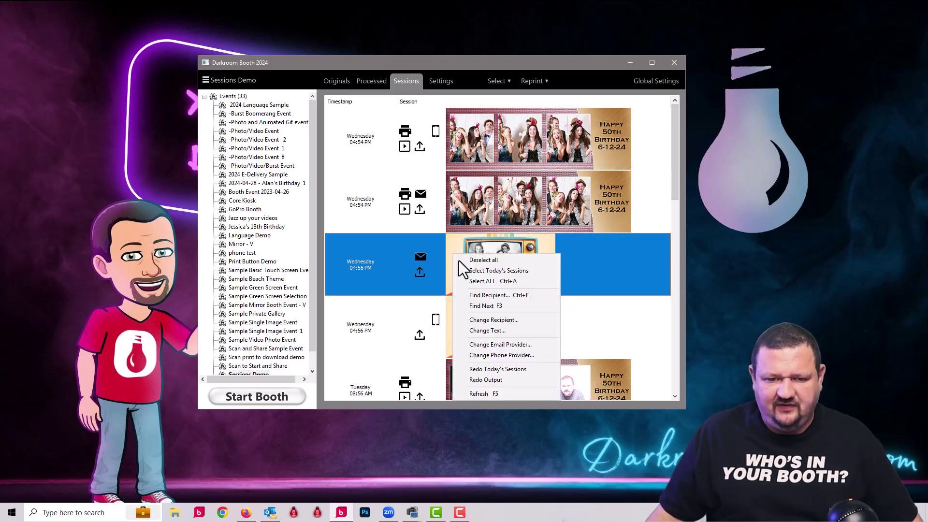
left_click(477, 309)
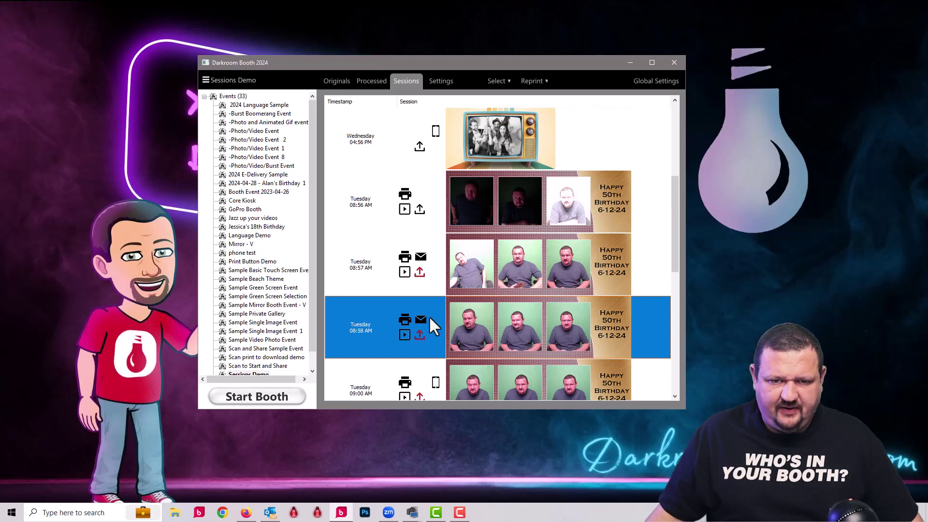
scroll(476, 268, "up", 3)
left_click(476, 203)
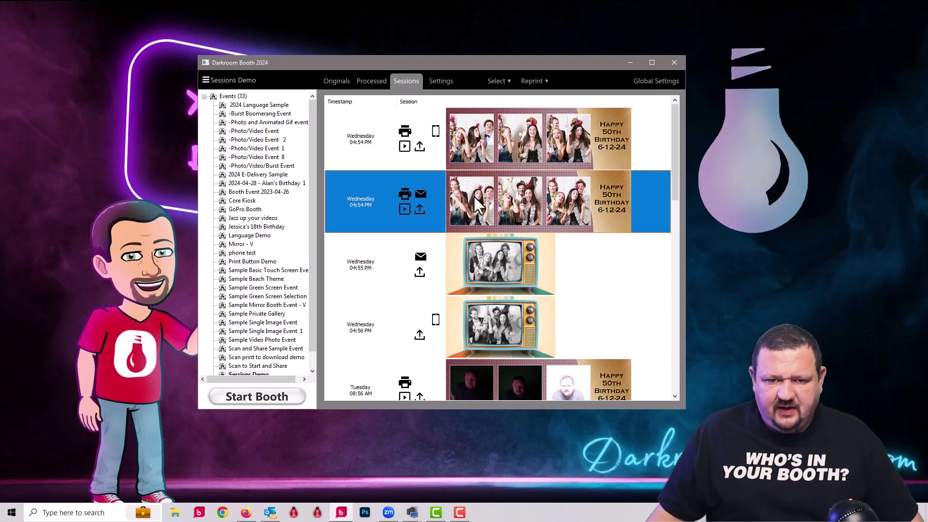
right_click(477, 204)
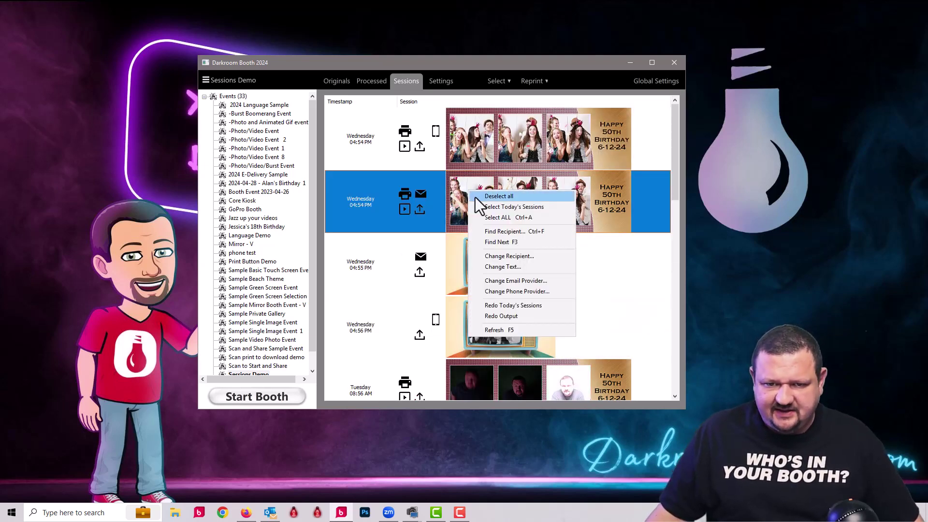
- Replace the second Wednesday 04:54 PM session's recipient with the customer's new email address
left_click(507, 256)
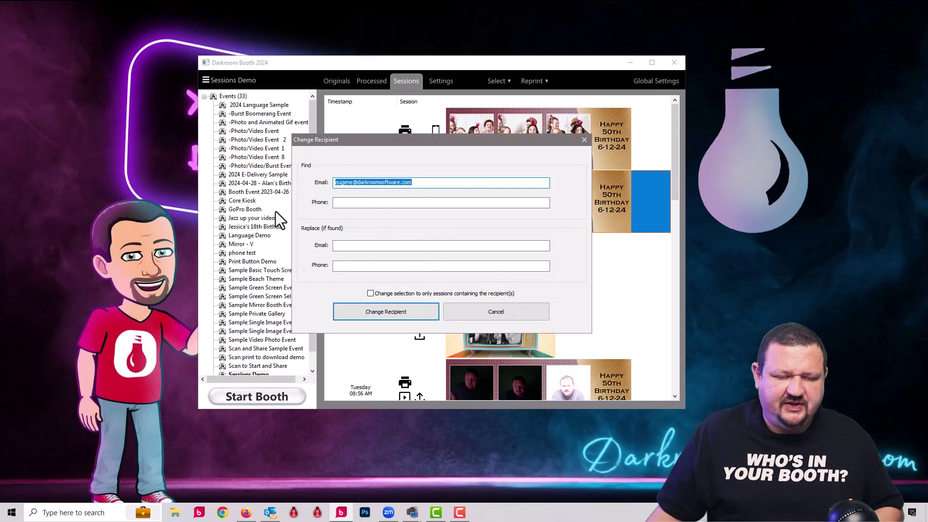
left_click(365, 248)
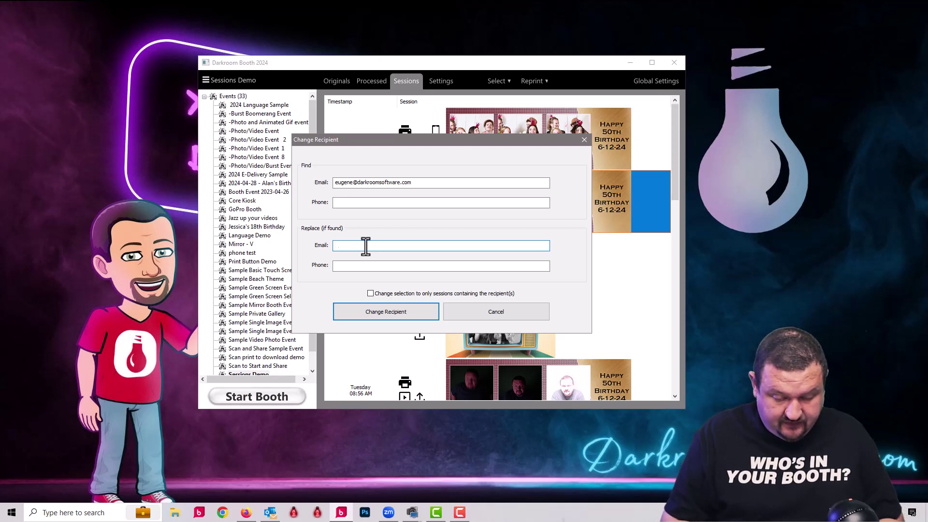
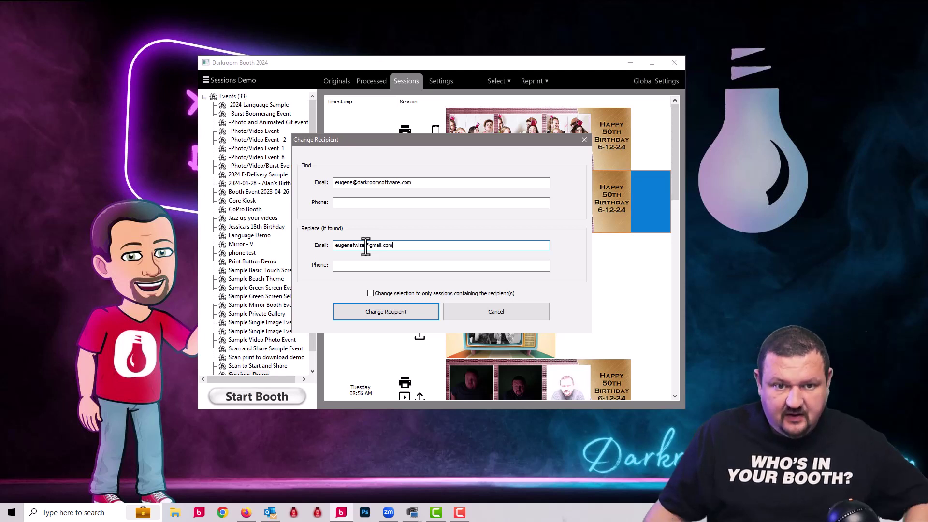
left_click(396, 309)
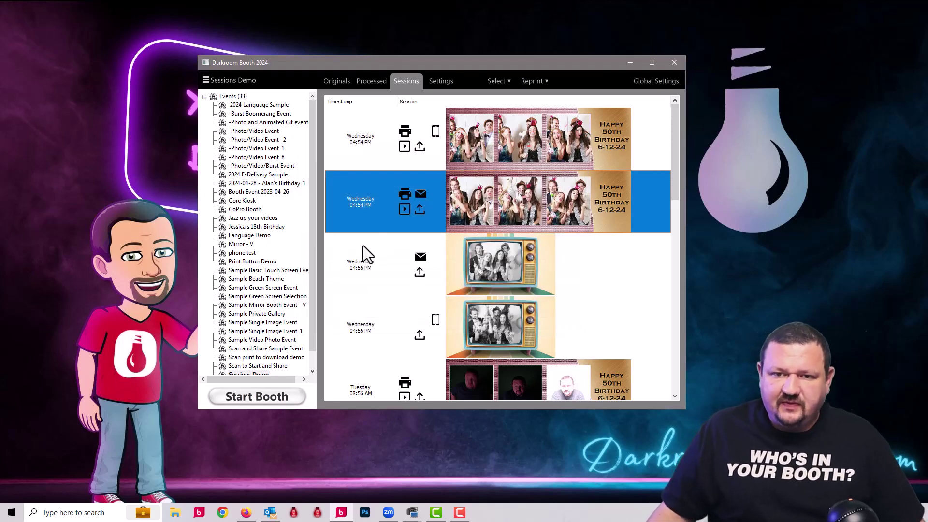
left_click(563, 160)
- Open Change Text for the first session and keep the Find value as 6-12-24
right_click(524, 141)
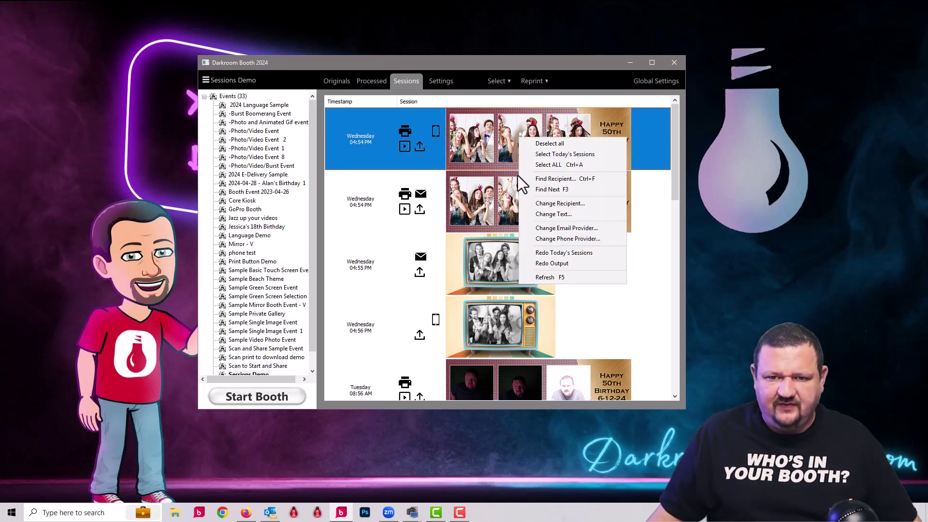
left_click(543, 216)
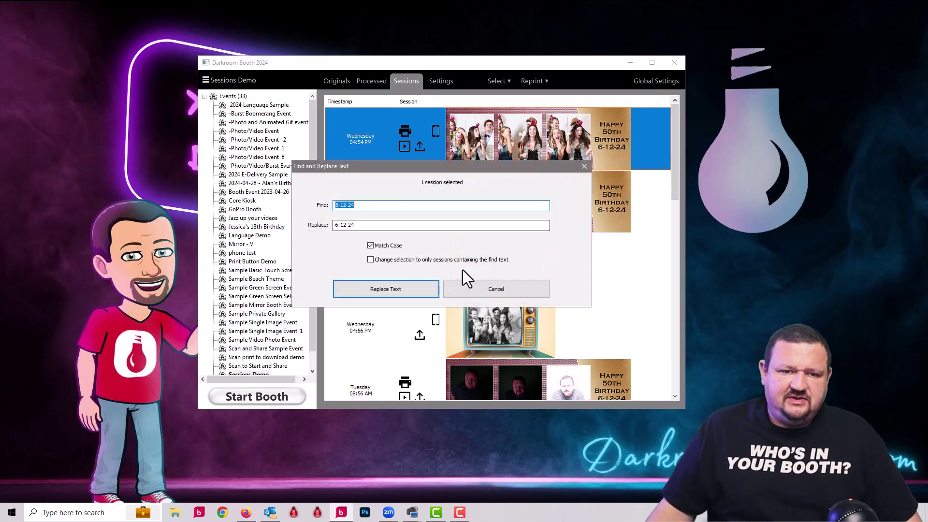
left_click(340, 205)
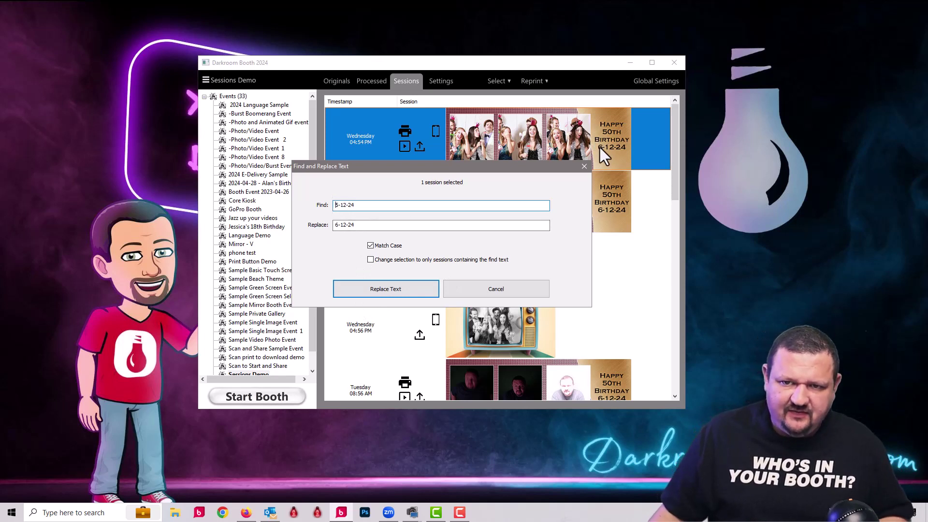
key("Delete")
type("5")
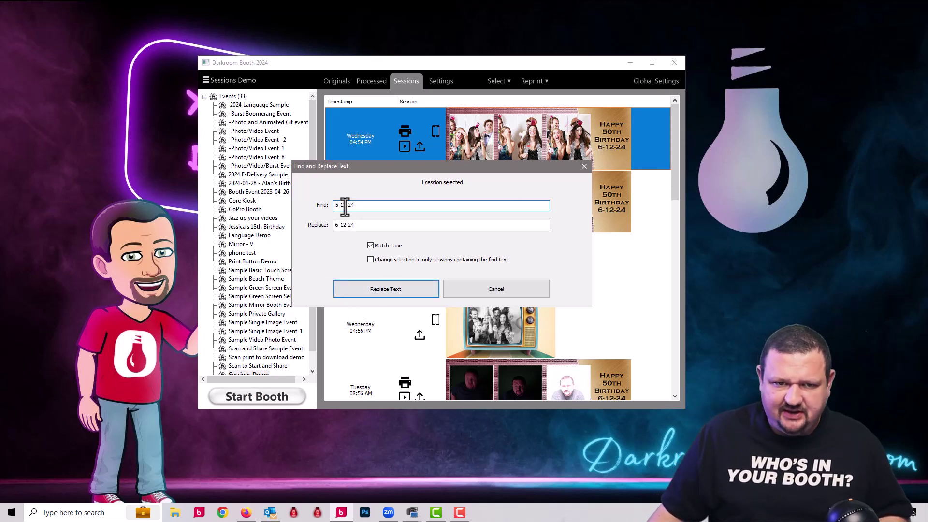
key("ctrl+z")
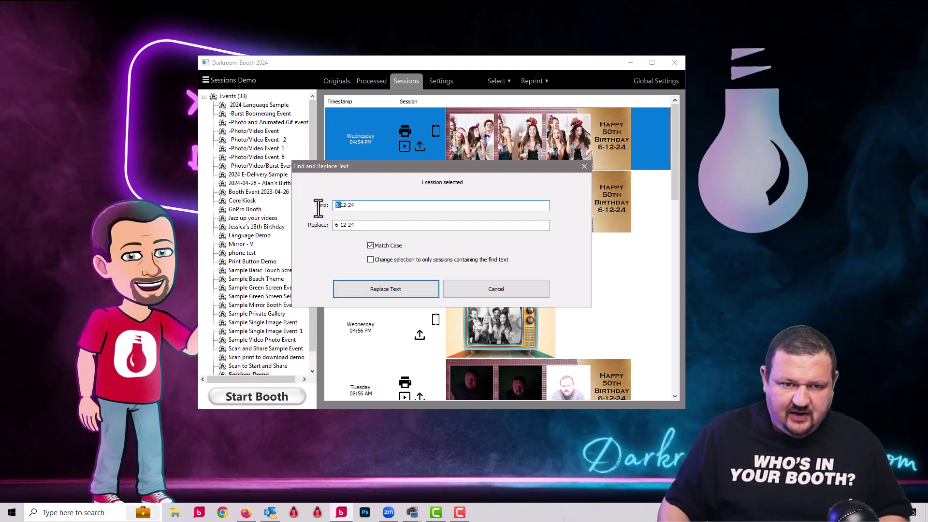
key("Delete")
type("6")
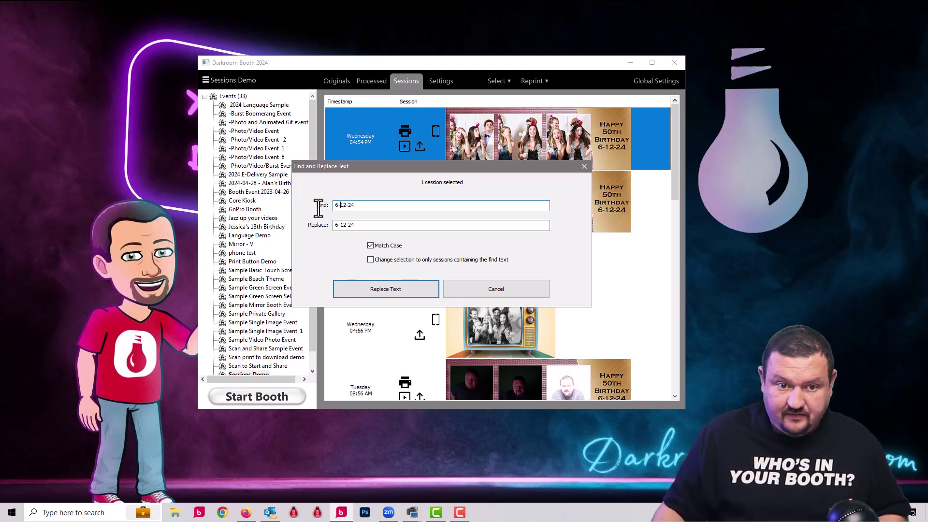
- Set Replace to 5-12-24 and replace both occurrences of the date
left_click(335, 224)
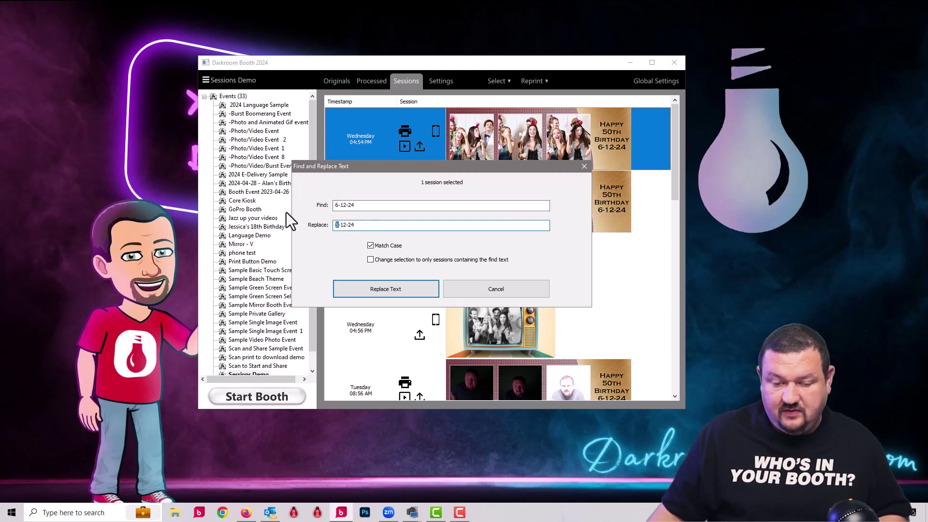
key("Delete")
type("5")
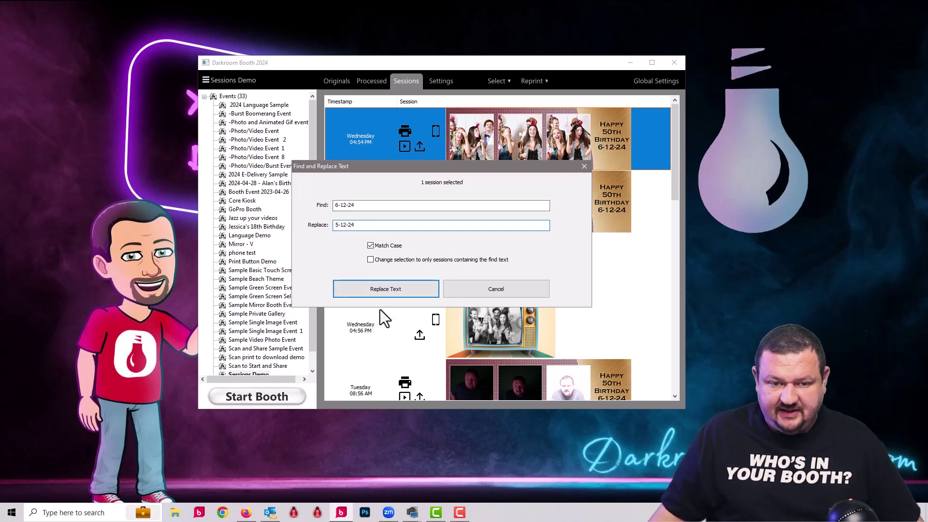
left_click(365, 287)
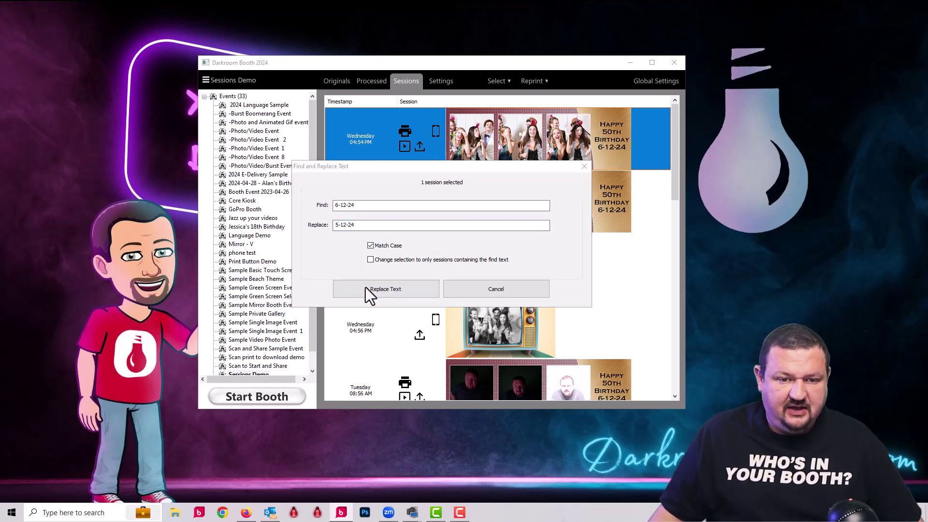
left_click(410, 260)
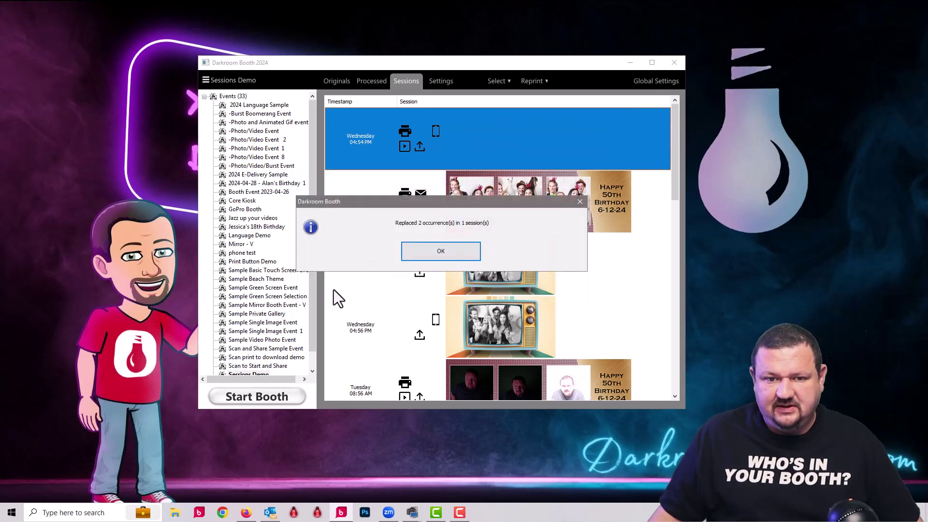
left_click(427, 255)
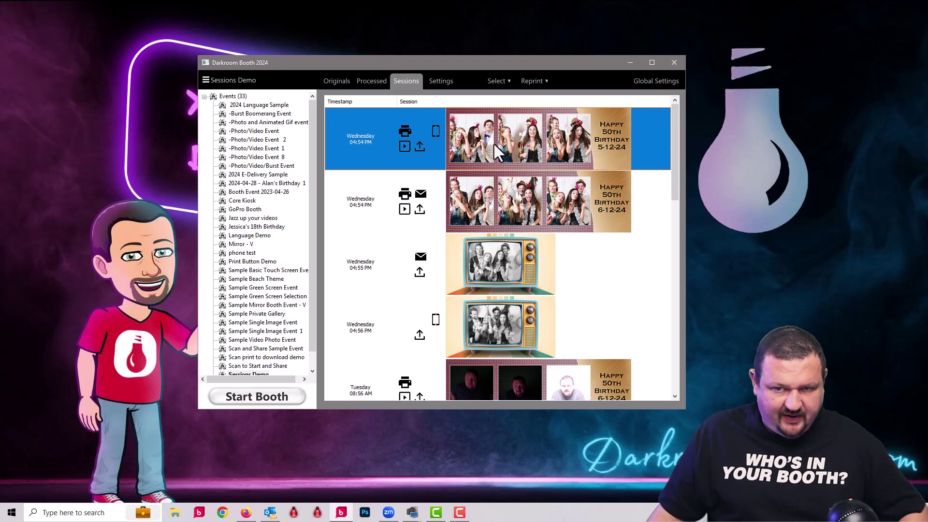
- Select all 12 sessions and replace the date 6-12-24 with 5-12-24 in every one
key("ctrl+a")
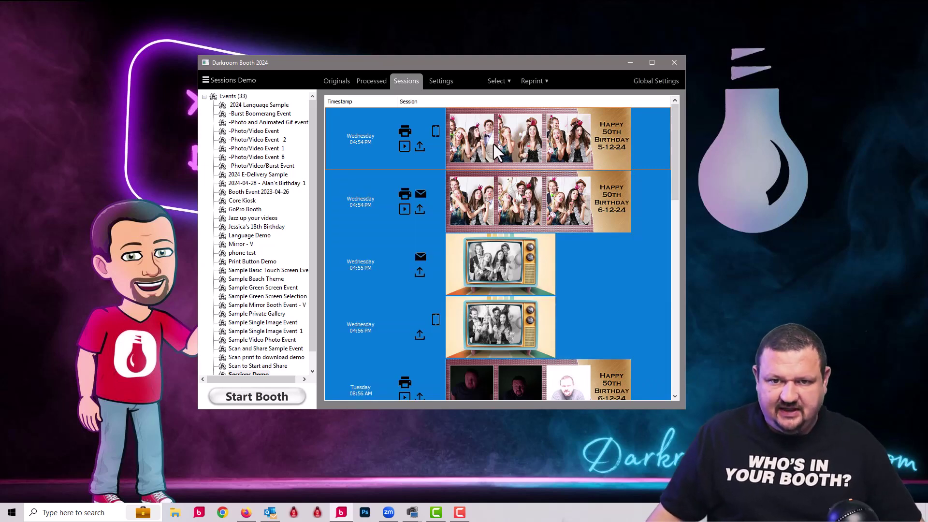
right_click(494, 144)
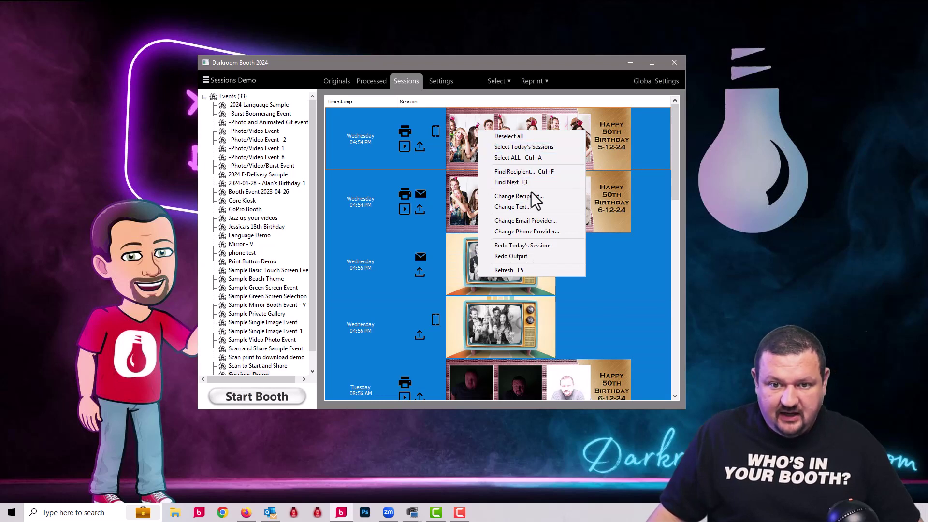
left_click(537, 207)
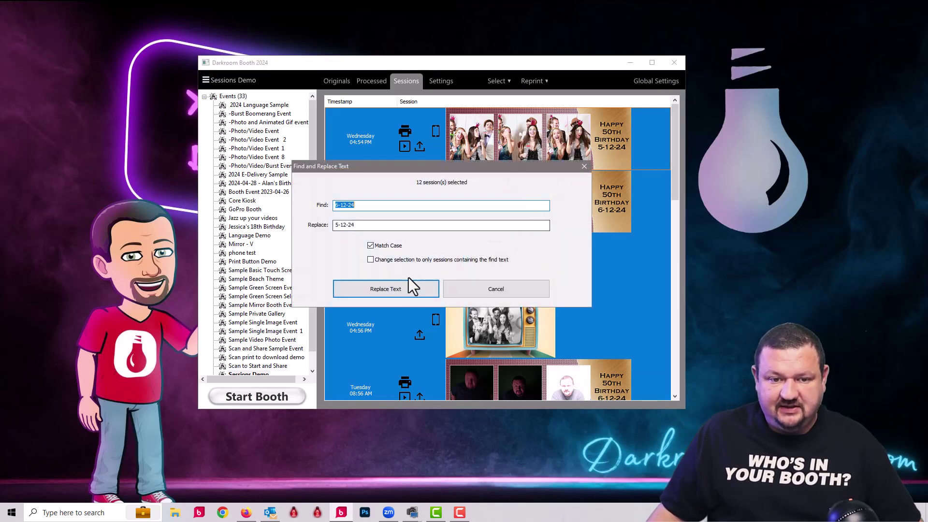
left_click(390, 290)
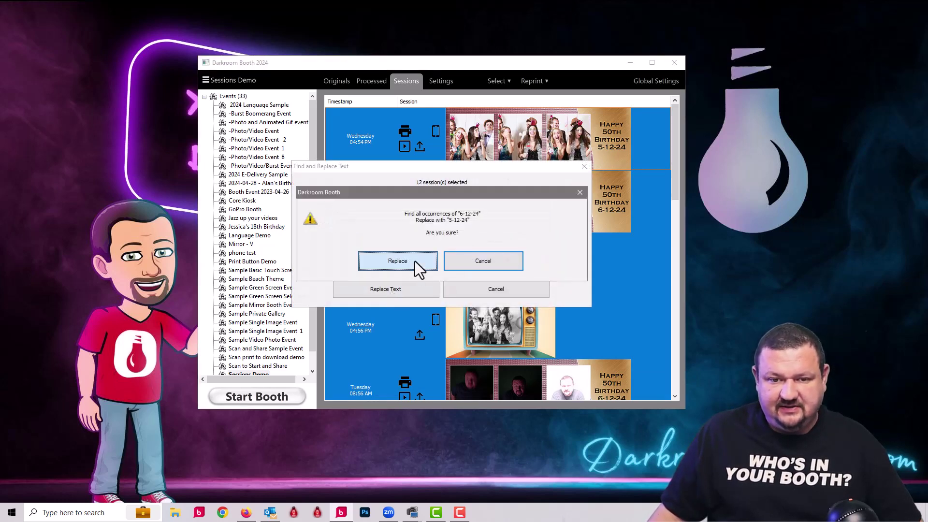
left_click(415, 261)
left_click(427, 255)
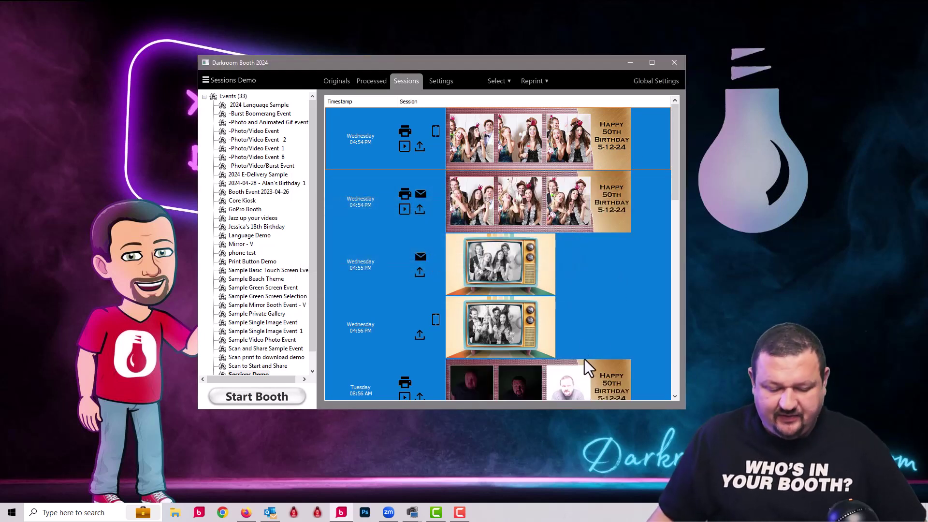
left_click(457, 136)
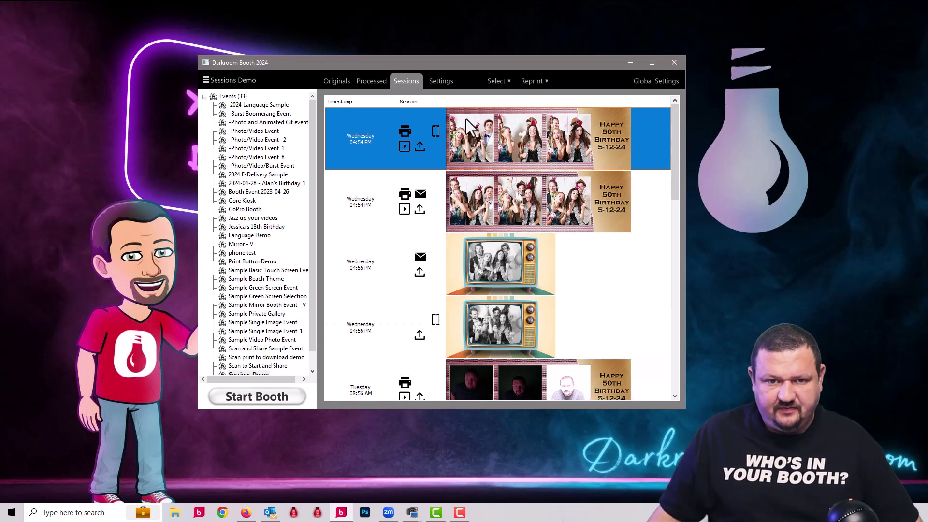
- Bring up the right-click options menu for the first Wednesday 04:54 PM session
right_click(466, 119)
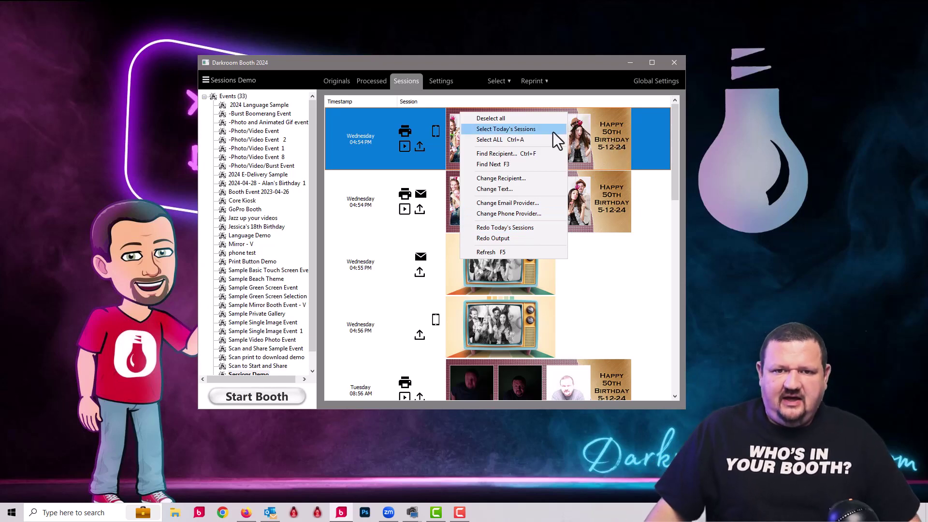
- Open View Contact List from the Reprint menu to show Email.txt in Notepad
left_click(498, 82)
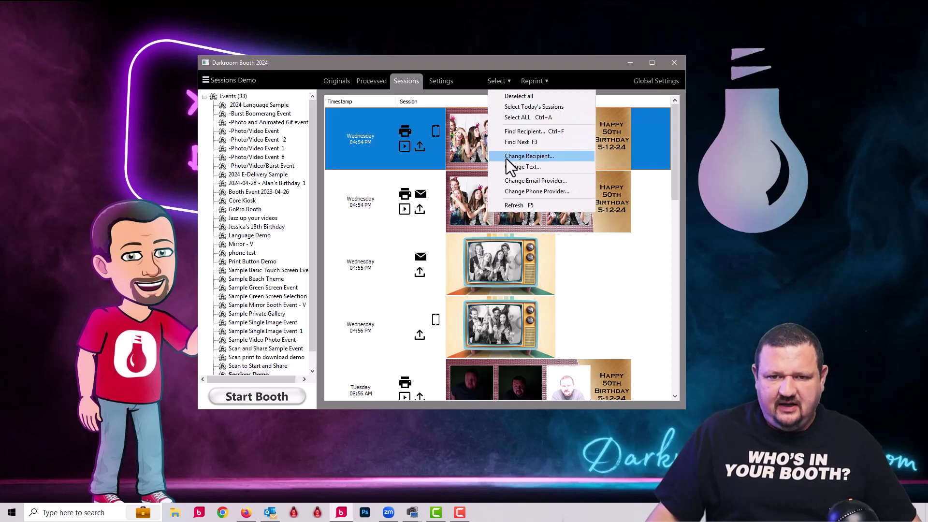
left_click(536, 83)
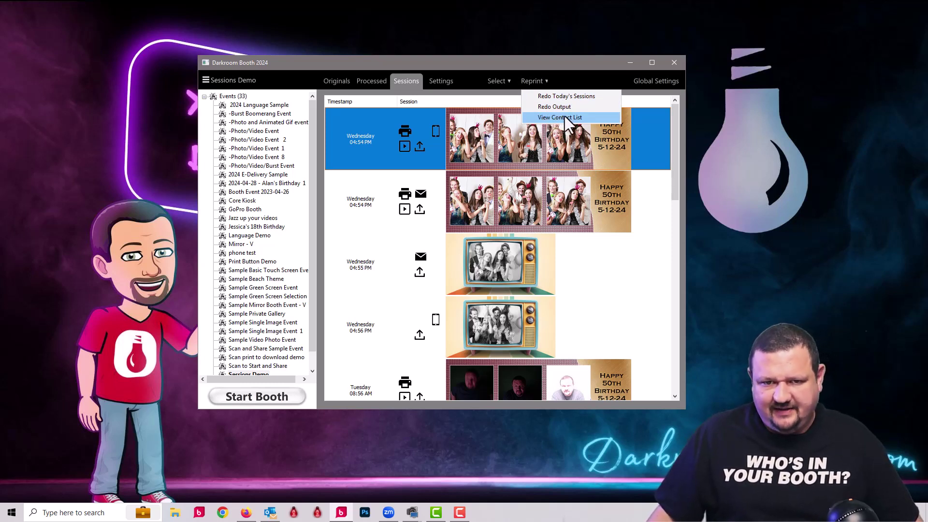
left_click(565, 118)
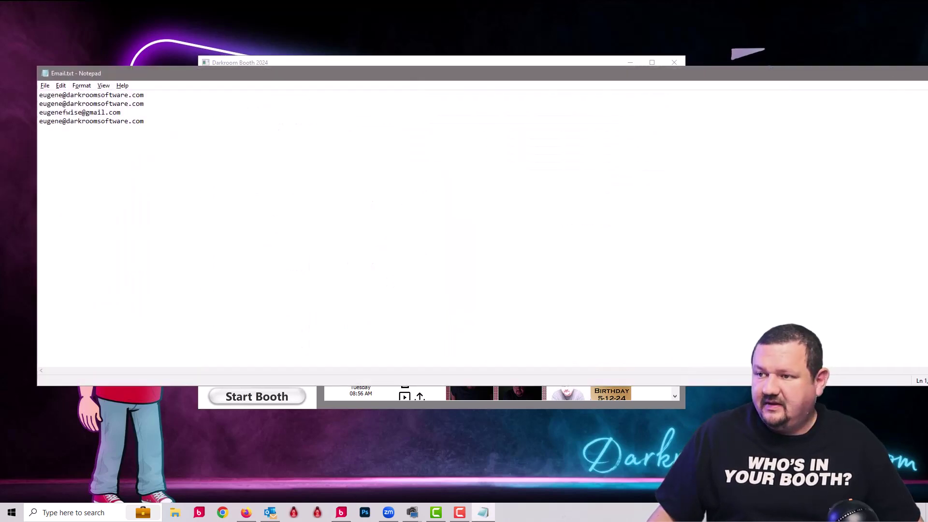
- Close the Email.txt Notepad window with Alt+F4
key("alt+F4")
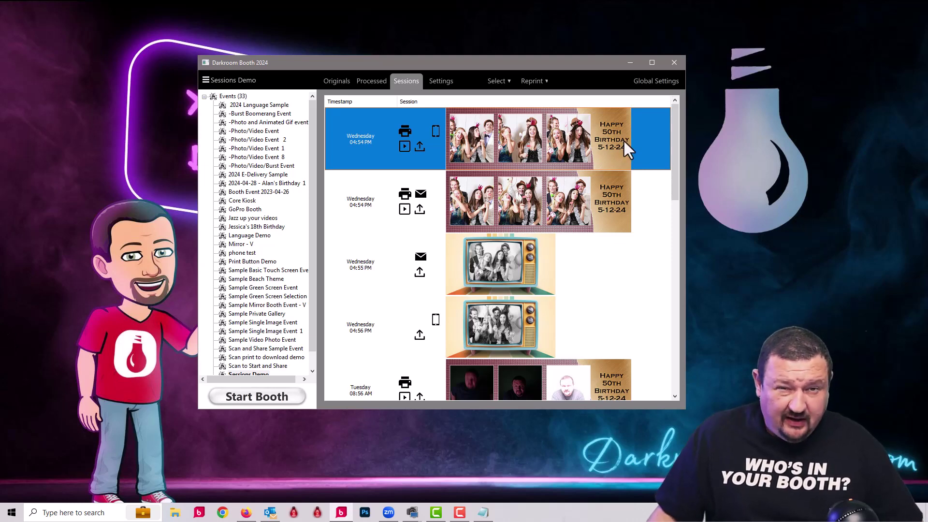
- Scroll the session list down to the Tuesday 08:56–09:00 AM birthday strips dated 5-12-24
left_click_drag(674, 120, 673, 208)
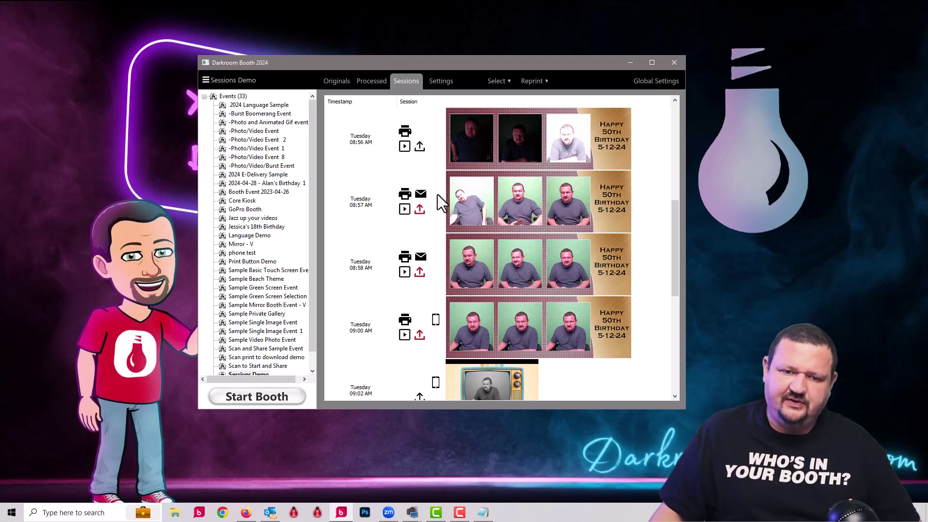
- Start Redo Output for the 08:57 AM session with Error and Complete excluded, Print, Dropbox and Slideshow included
right_click(490, 198)
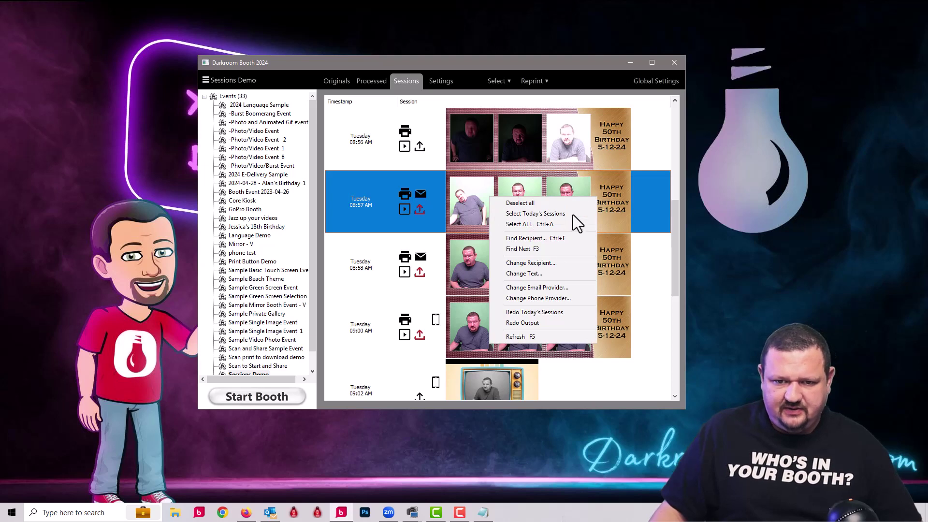
left_click(544, 323)
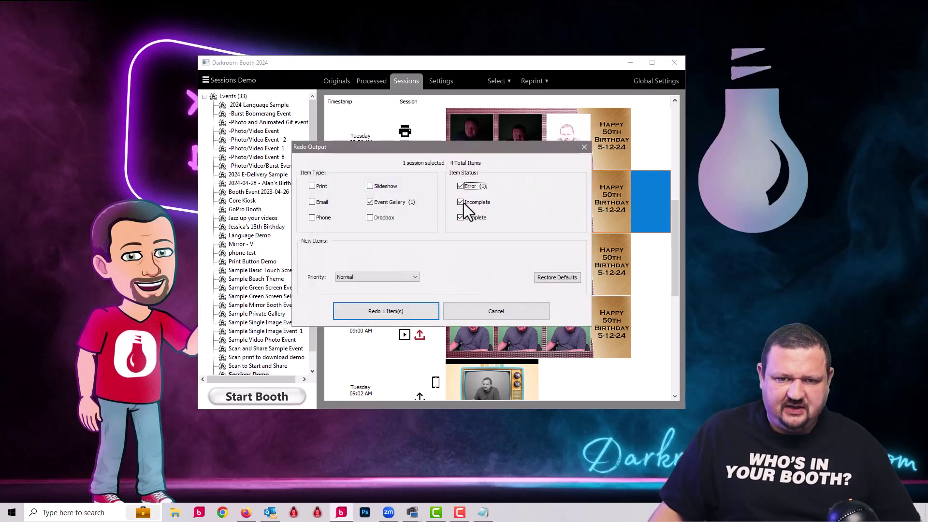
left_click(460, 186)
left_click(459, 219)
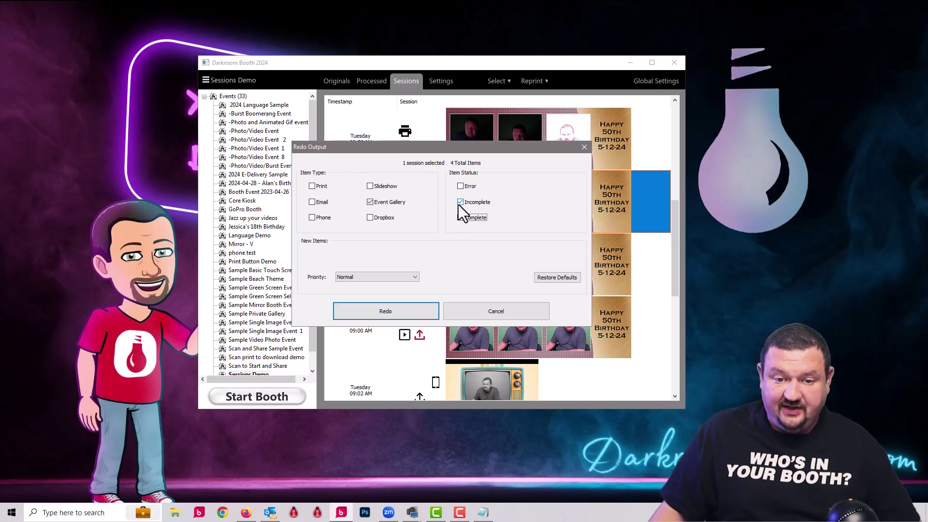
left_click(313, 186)
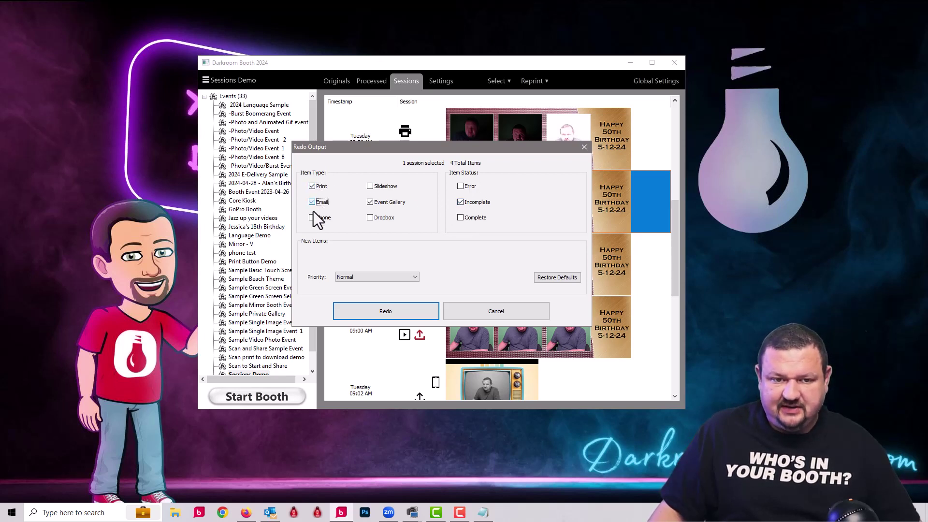
left_click(370, 218)
left_click(369, 187)
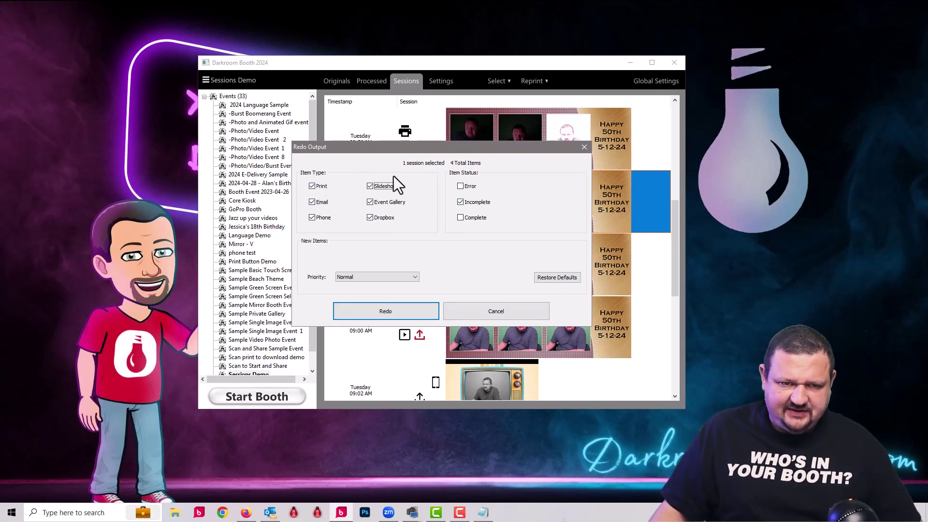
- Check Error, Incomplete and Complete so the button reads Redo 4 Item(s)
left_click(466, 203)
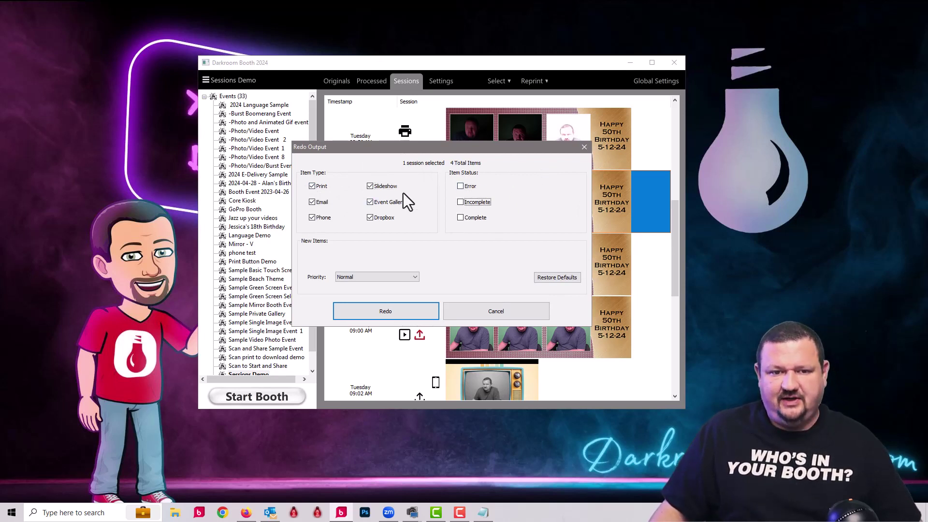
left_click(460, 186)
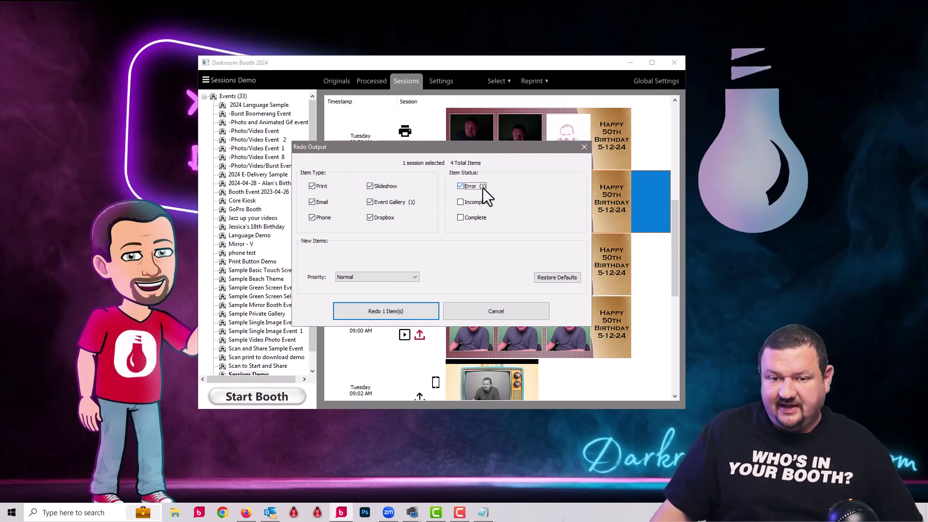
left_click(460, 187)
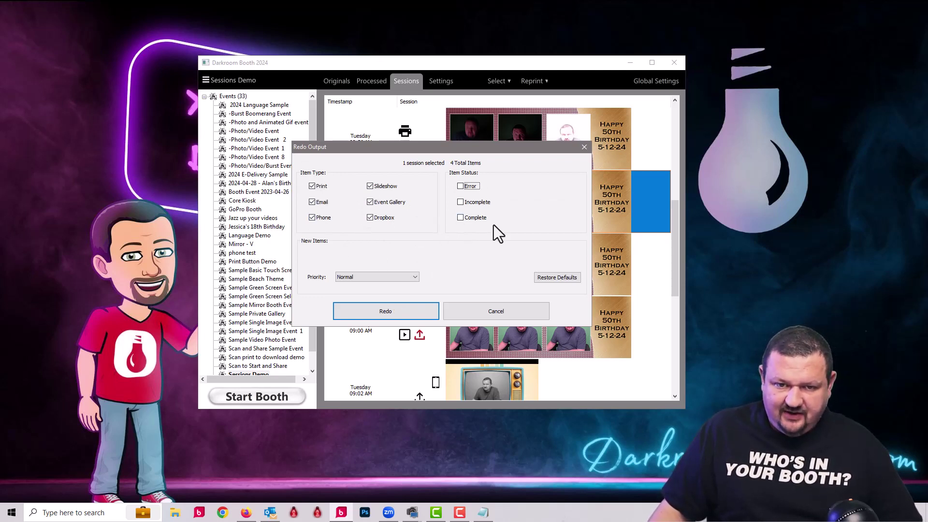
left_click(462, 218)
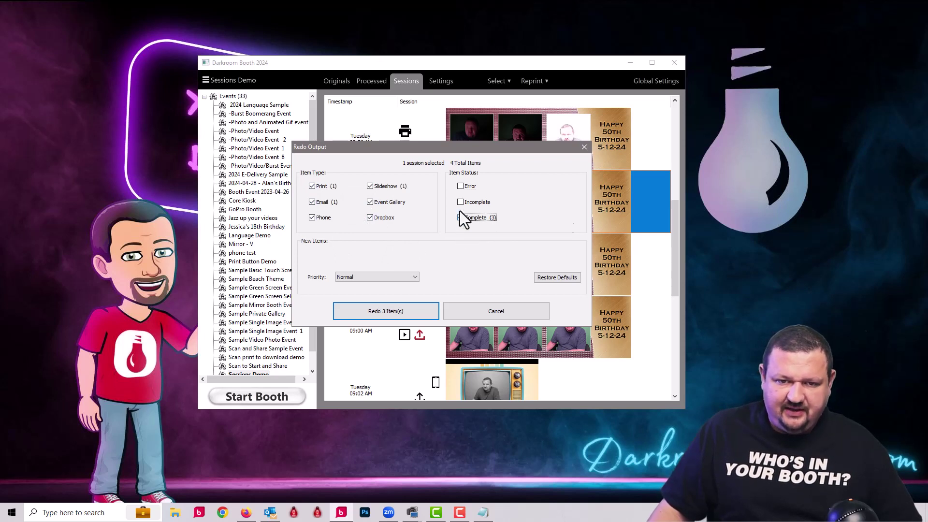
left_click(461, 202)
left_click(461, 186)
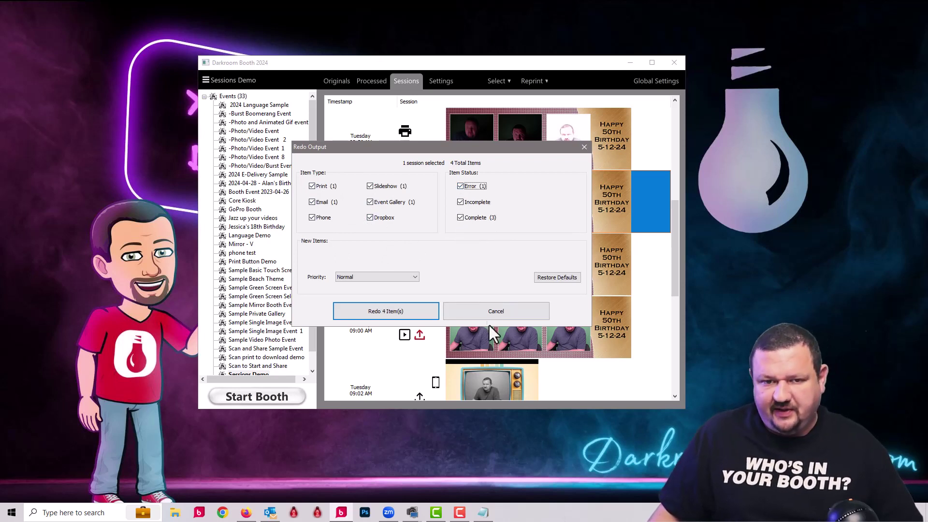